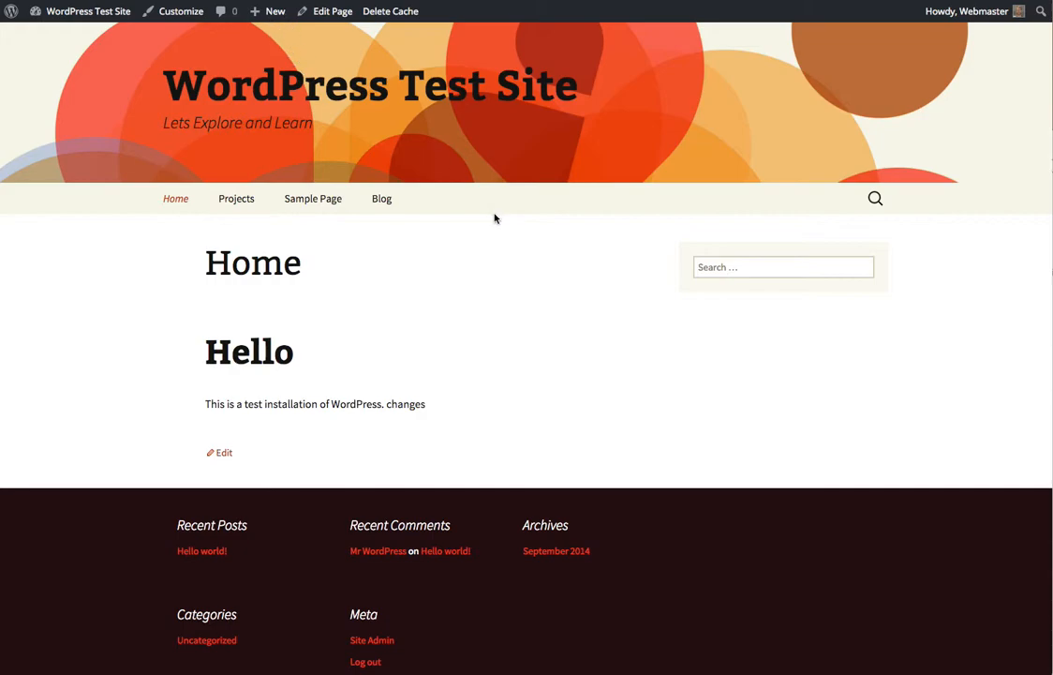
Create a new post titled "New Post Today"
{"action": "mouse_move", "coordinate": [273, 12]}
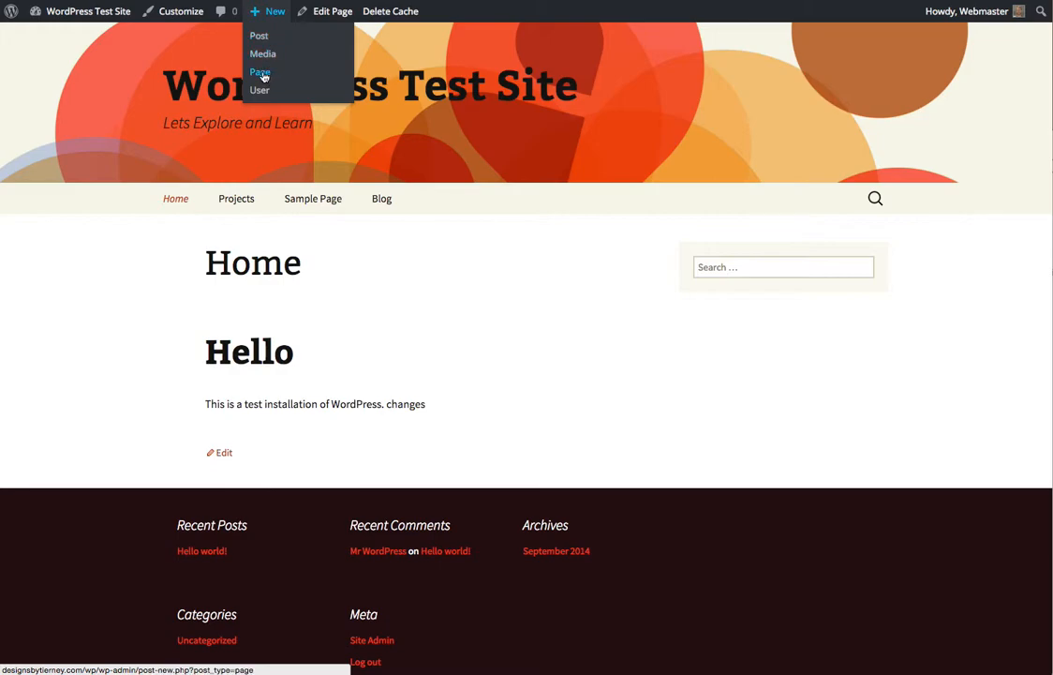
{"action": "left_click", "coordinate": [260, 37]}
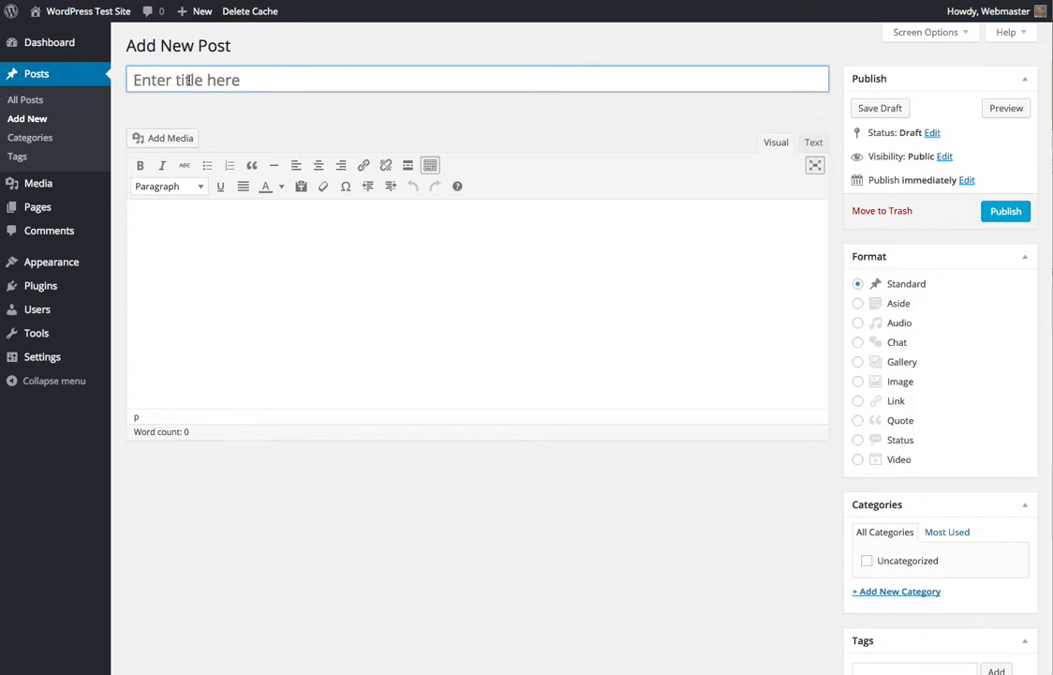
{"action": "type", "text": "New Post Today"}
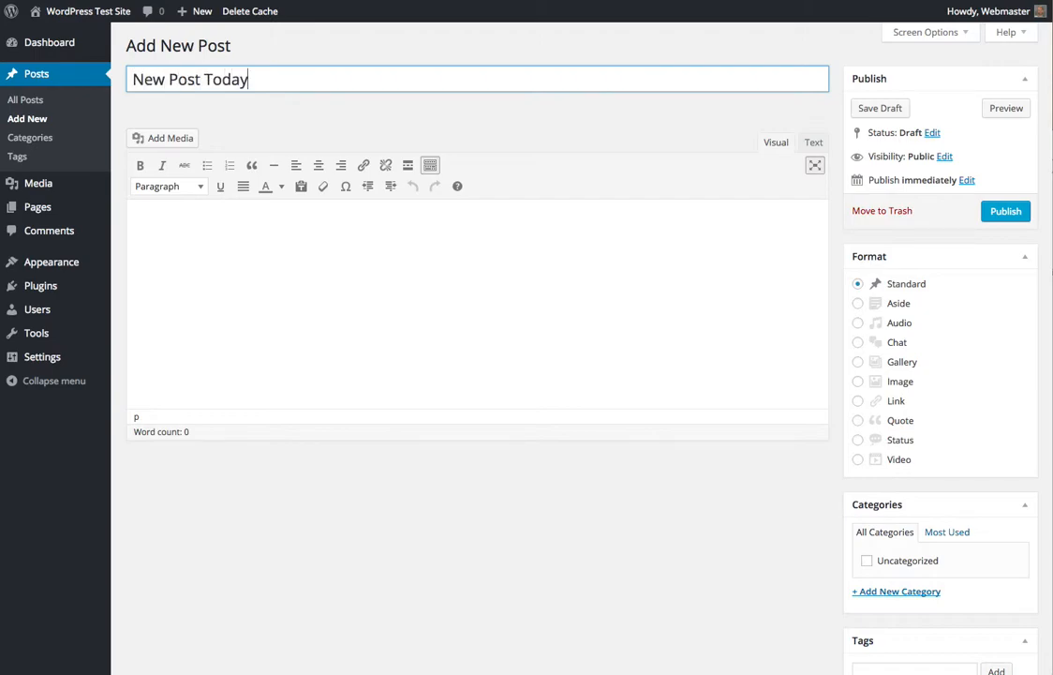
Write "A title for our post" in the post body, followed by paragraphs of lorem ipsum filler text
{"action": "left_click", "coordinate": [197, 217]}
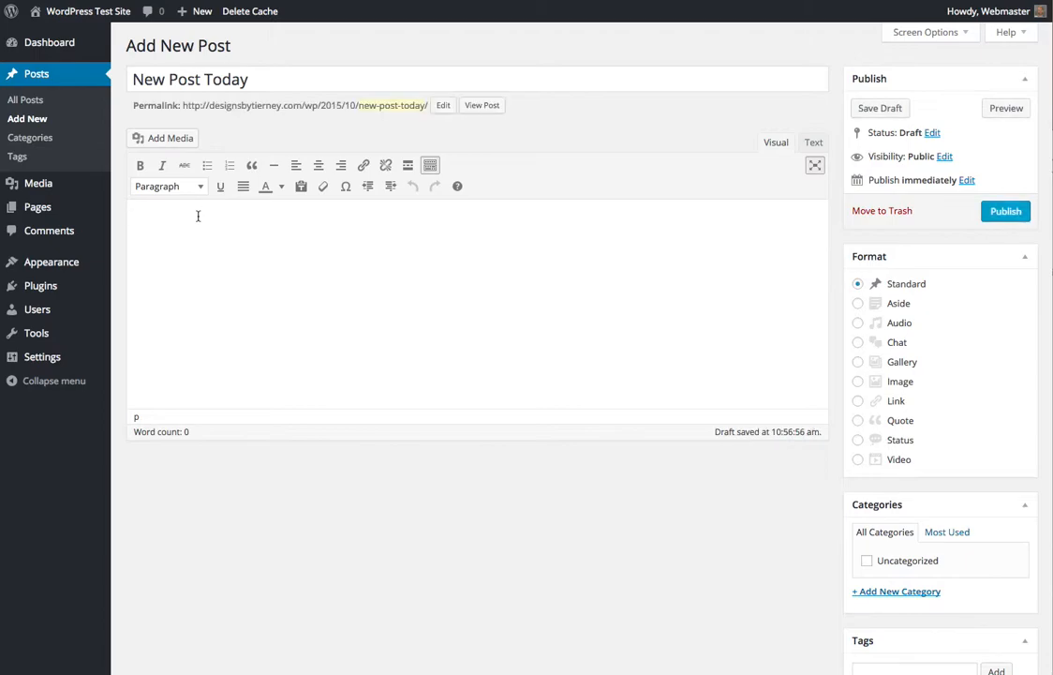
{"action": "type", "text": "A title"}
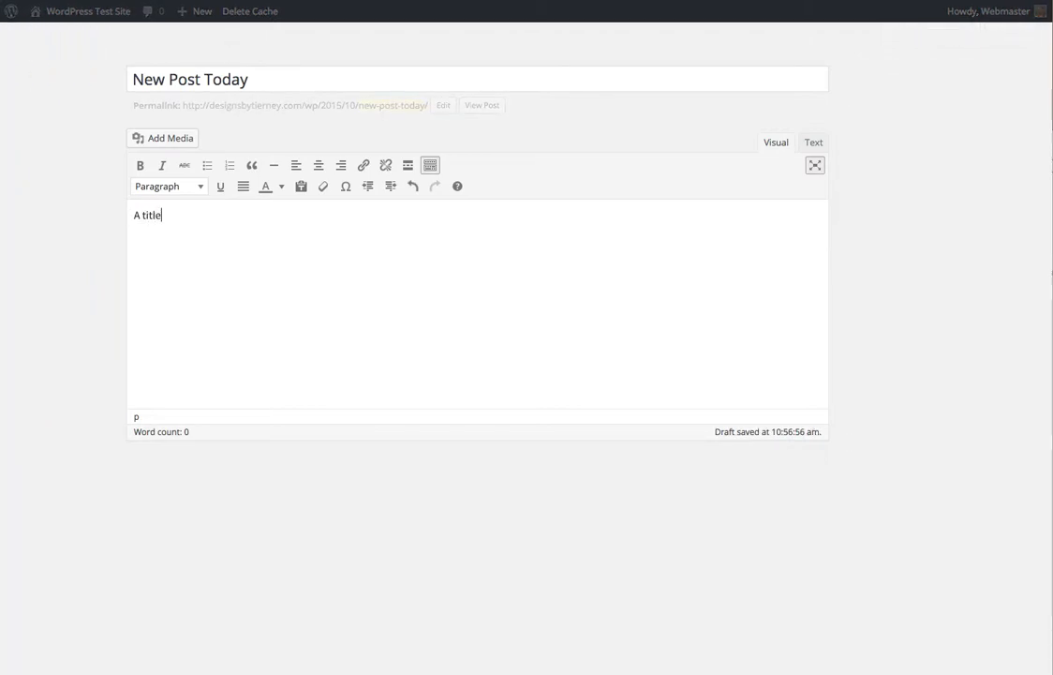
{"action": "type", "text": " for our post;lorem"}
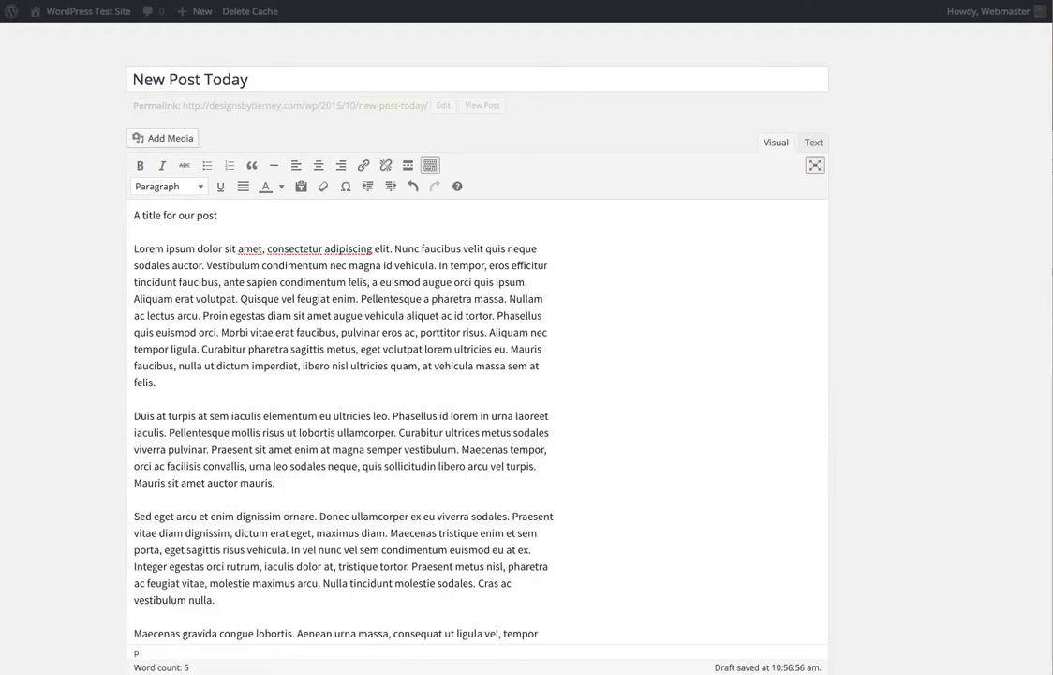
Format the line "A title for our post" as Heading 1
{"action": "left_click", "coordinate": [176, 214]}
{"action": "left_click", "coordinate": [199, 191]}
{"action": "left_click", "coordinate": [214, 244]}
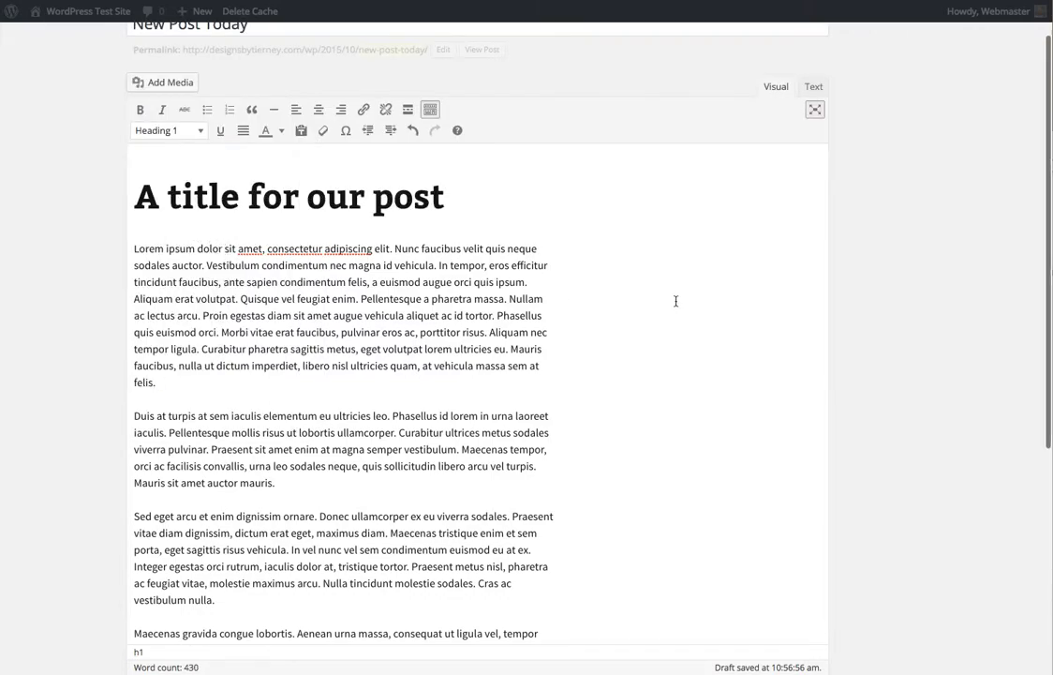
Insert a Read More break between the first and second lorem ipsum paragraphs
{"action": "scroll", "coordinate": [622, 284], "scroll_direction": "up", "scroll_amount": 1}
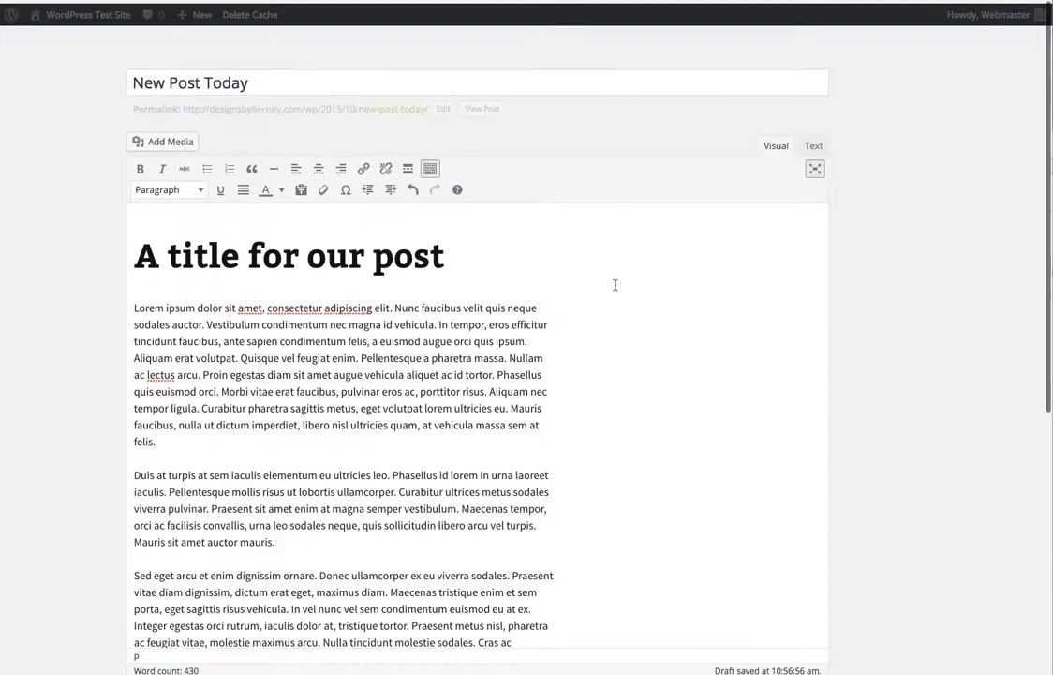
{"action": "scroll", "coordinate": [609, 284], "scroll_direction": "down", "scroll_amount": 1}
{"action": "scroll", "coordinate": [281, 309], "scroll_direction": "up", "scroll_amount": 1}
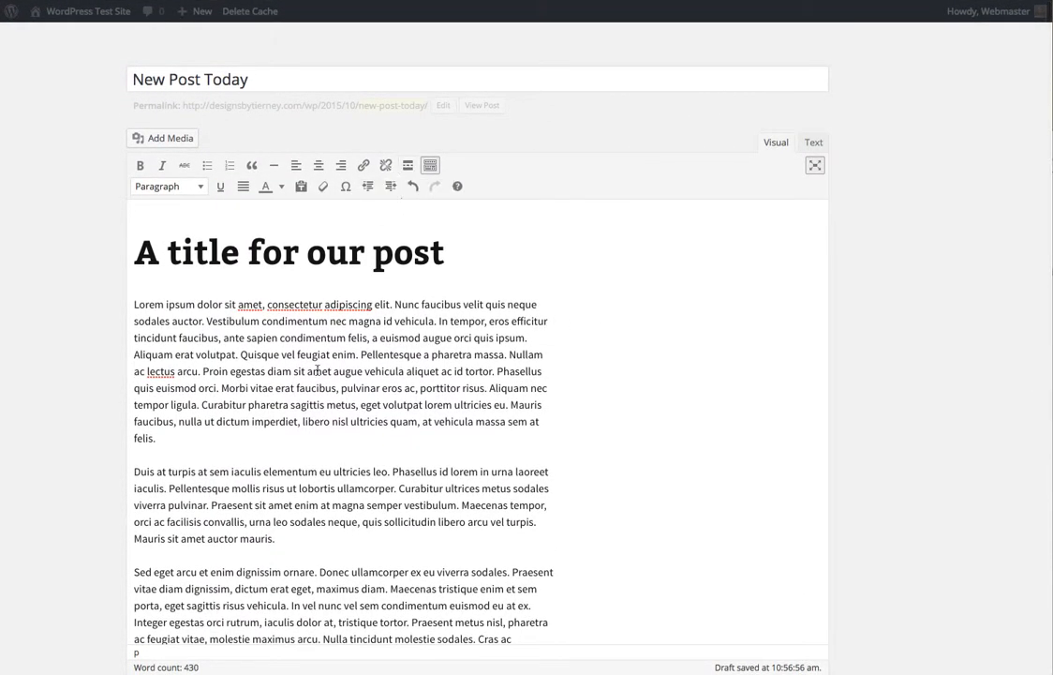
{"action": "left_click", "coordinate": [186, 455]}
{"action": "left_click", "coordinate": [408, 165]}
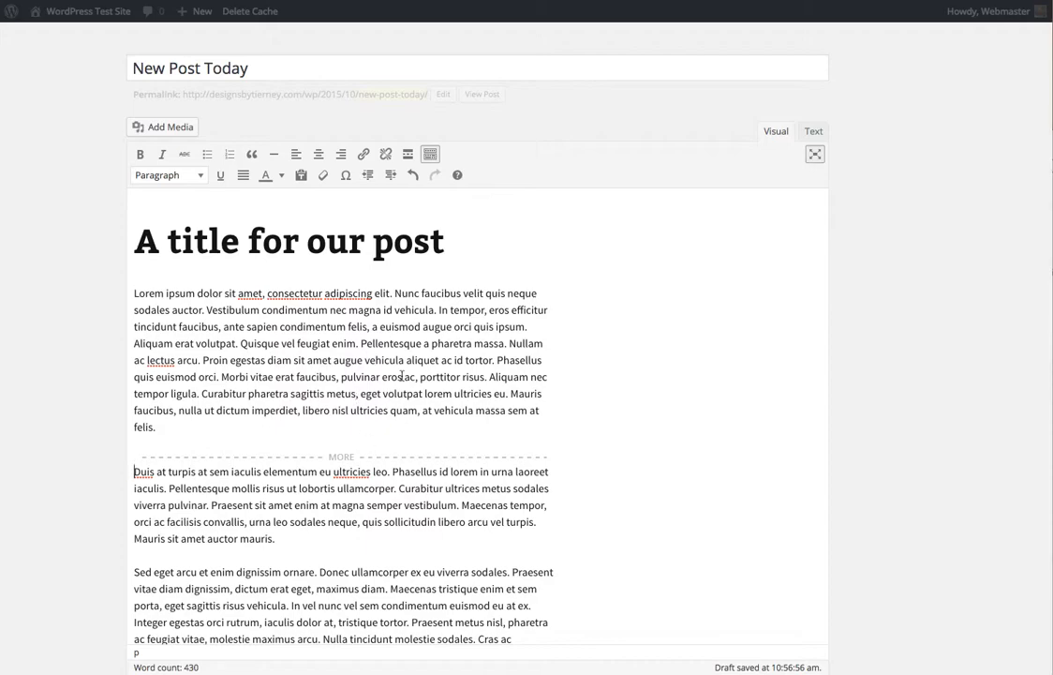
Add a category named "new category" to the post, leaving it without a parent category
{"action": "mouse_move", "coordinate": [873, 301]}
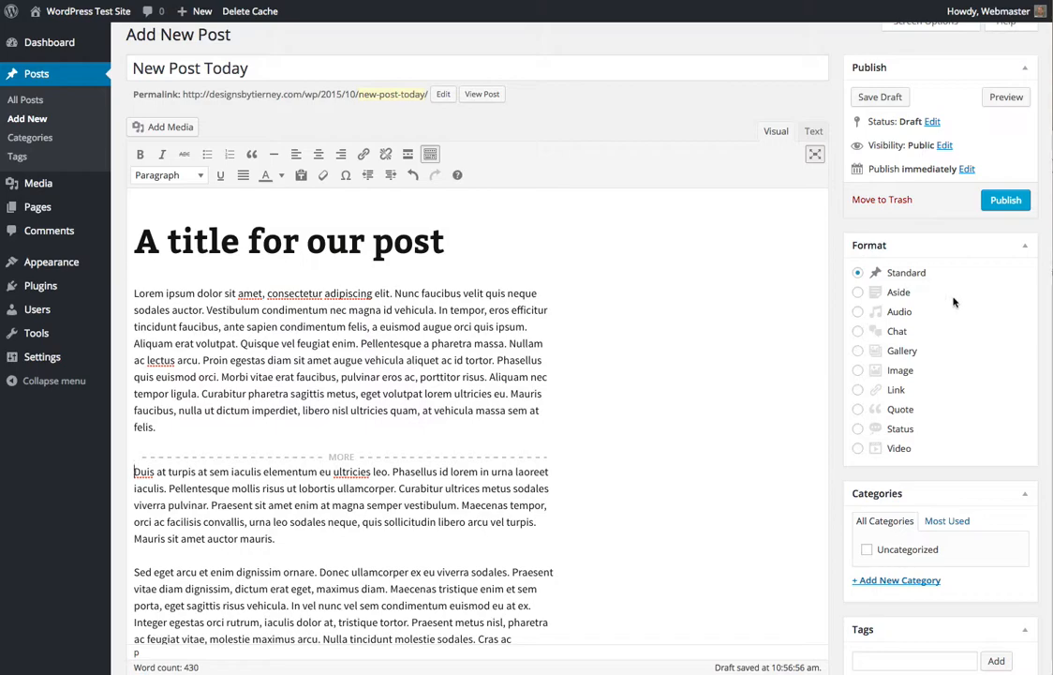
{"action": "scroll", "coordinate": [953, 301], "scroll_direction": "down", "scroll_amount": 2}
{"action": "scroll", "coordinate": [954, 301], "scroll_direction": "down", "scroll_amount": 3}
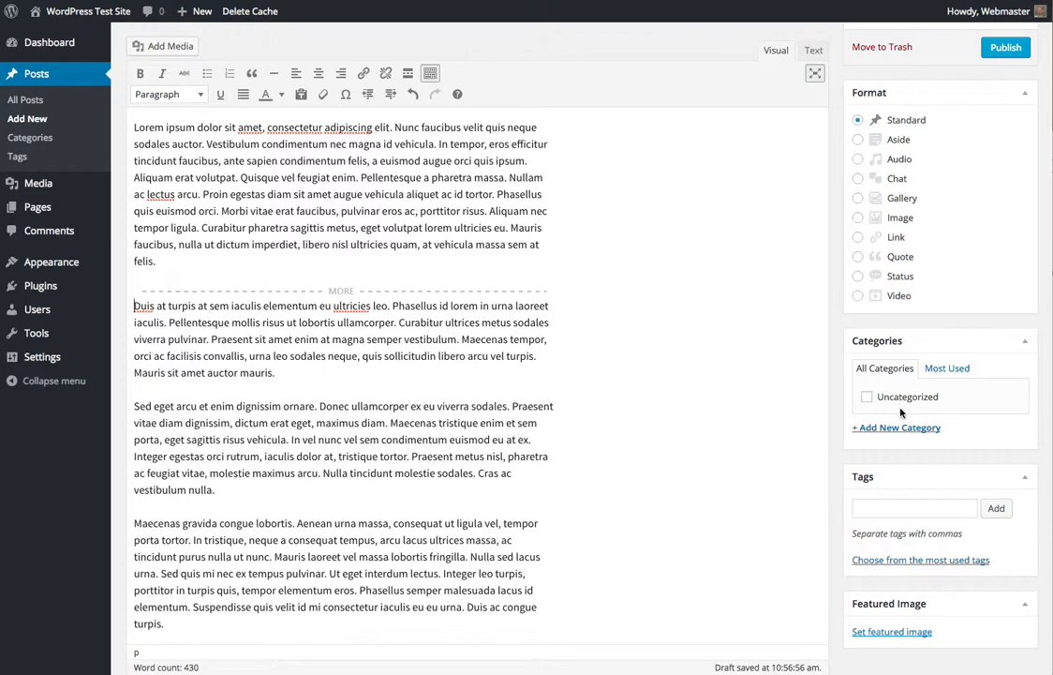
{"action": "left_click", "coordinate": [887, 430]}
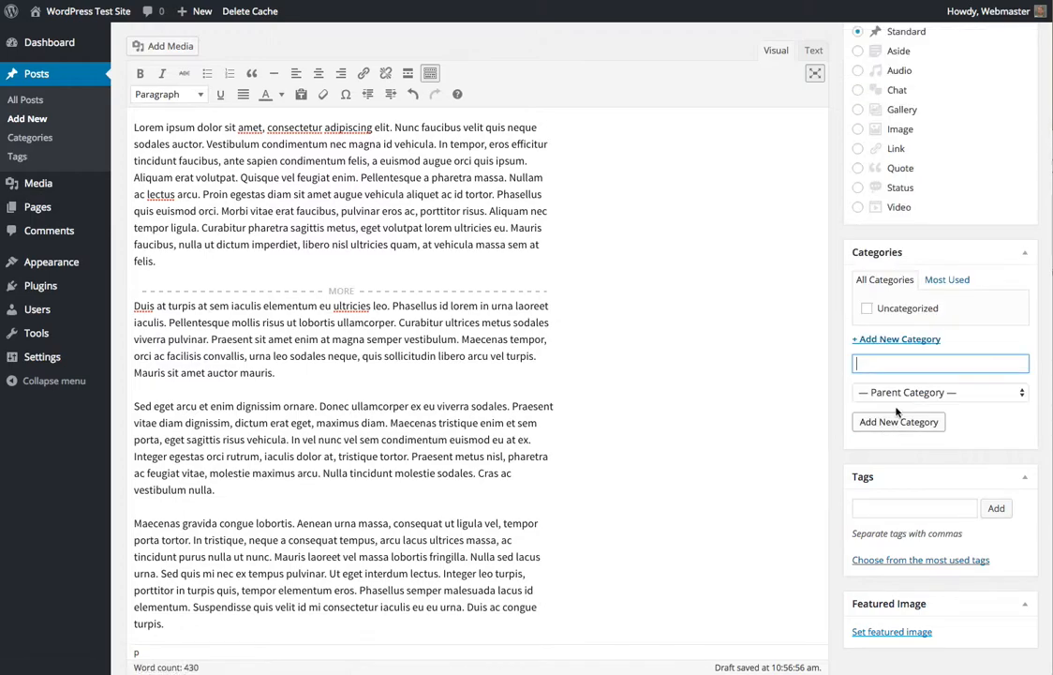
{"action": "type", "text": "new category"}
{"action": "left_click", "coordinate": [902, 424]}
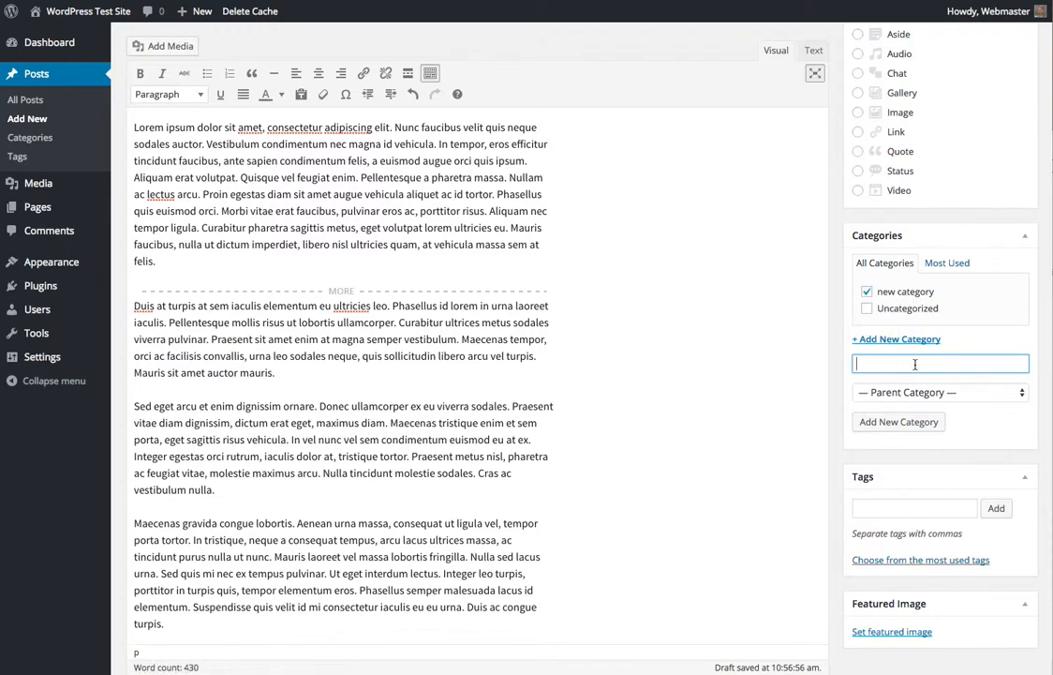
{"action": "left_click", "coordinate": [867, 309]}
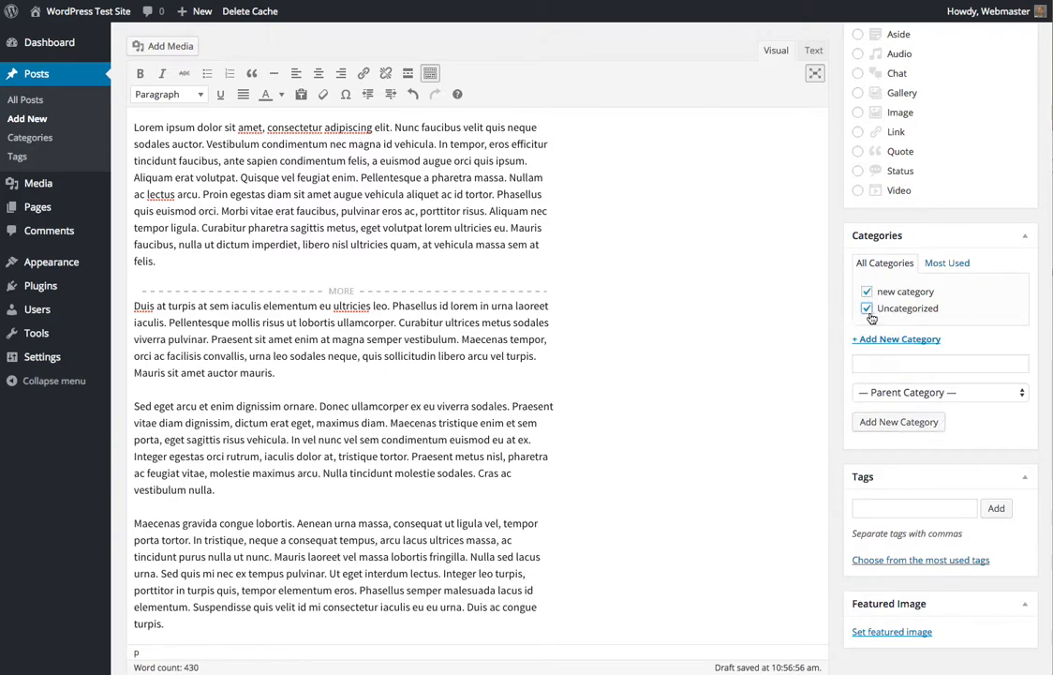
{"action": "left_click", "coordinate": [868, 309]}
{"action": "left_click", "coordinate": [868, 293]}
Add the tag "cars" to the post
{"action": "scroll", "coordinate": [972, 317], "scroll_direction": "down", "scroll_amount": 2}
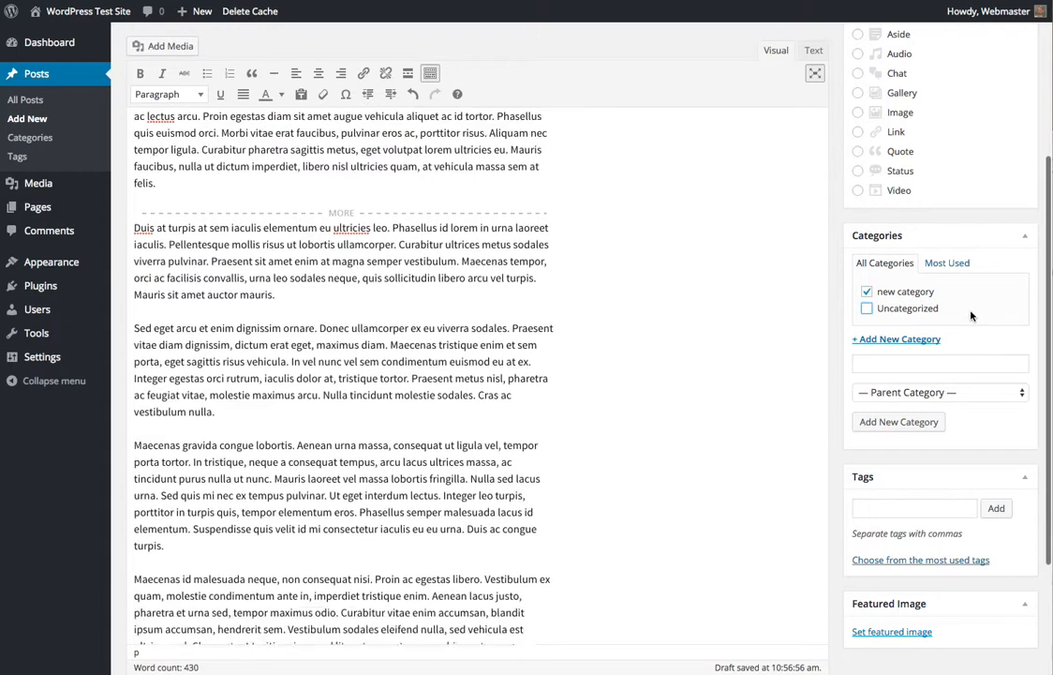
{"action": "left_click", "coordinate": [909, 505]}
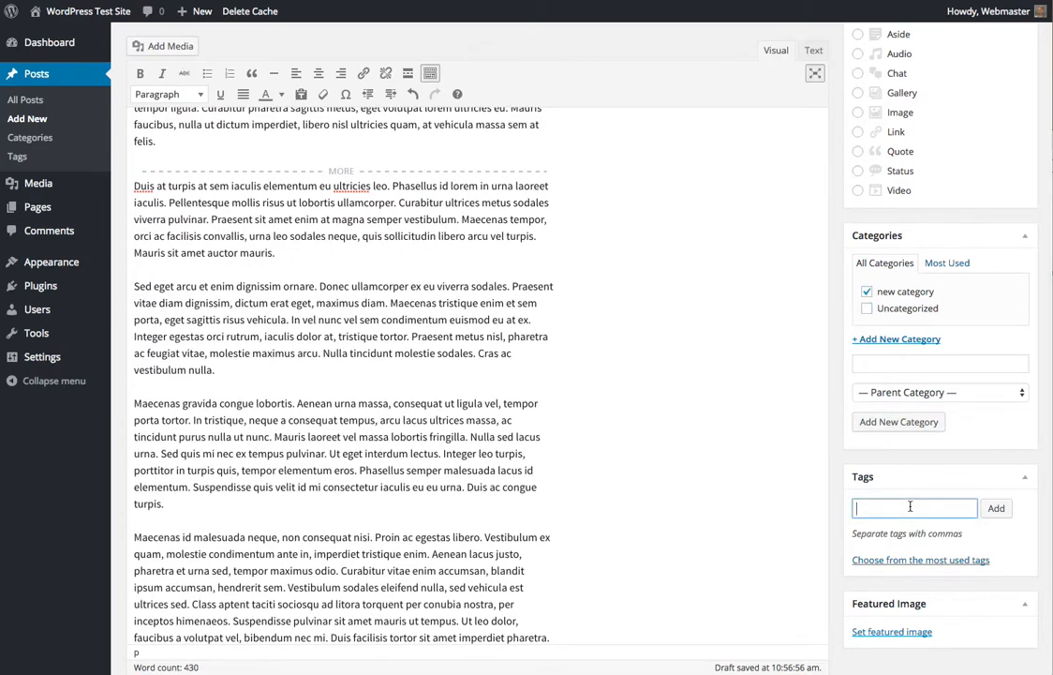
{"action": "type", "text": "cars"}
{"action": "key", "text": "Return"}
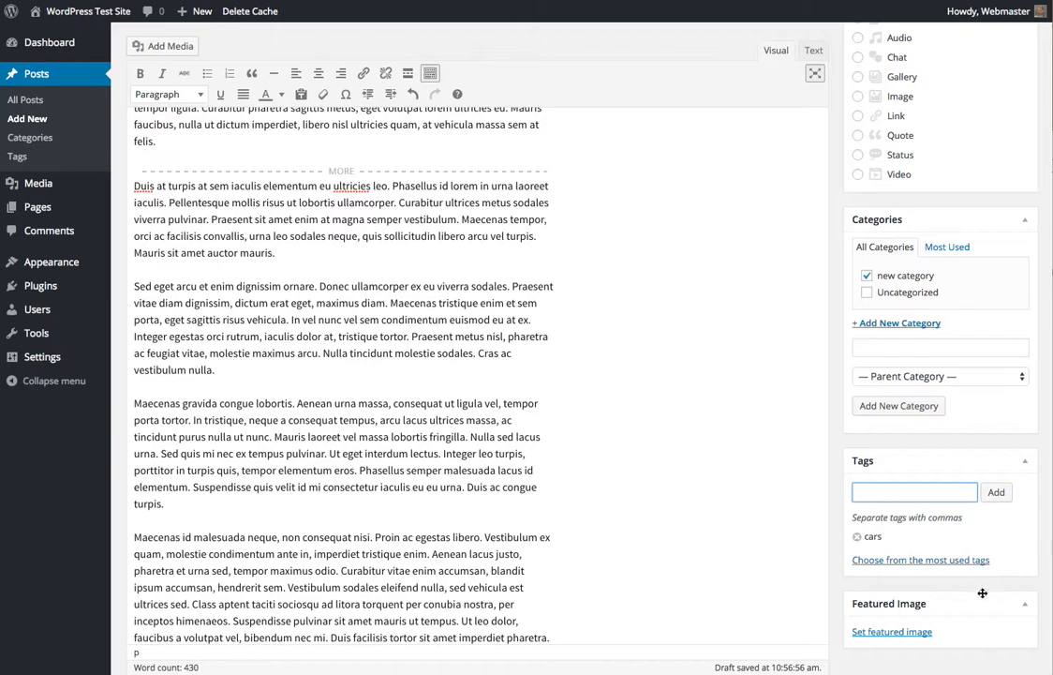
Set the web design picture with the tablet and phone from the media library as the post's featured image
{"action": "scroll", "coordinate": [976, 604], "scroll_direction": "down", "scroll_amount": 5}
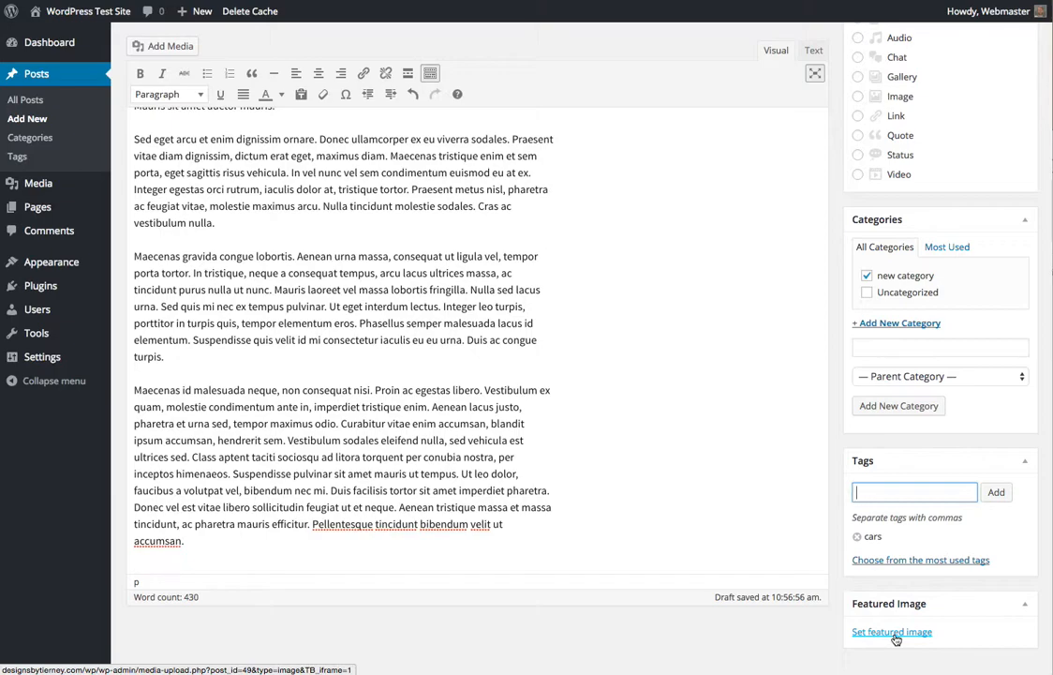
{"action": "left_click", "coordinate": [893, 633]}
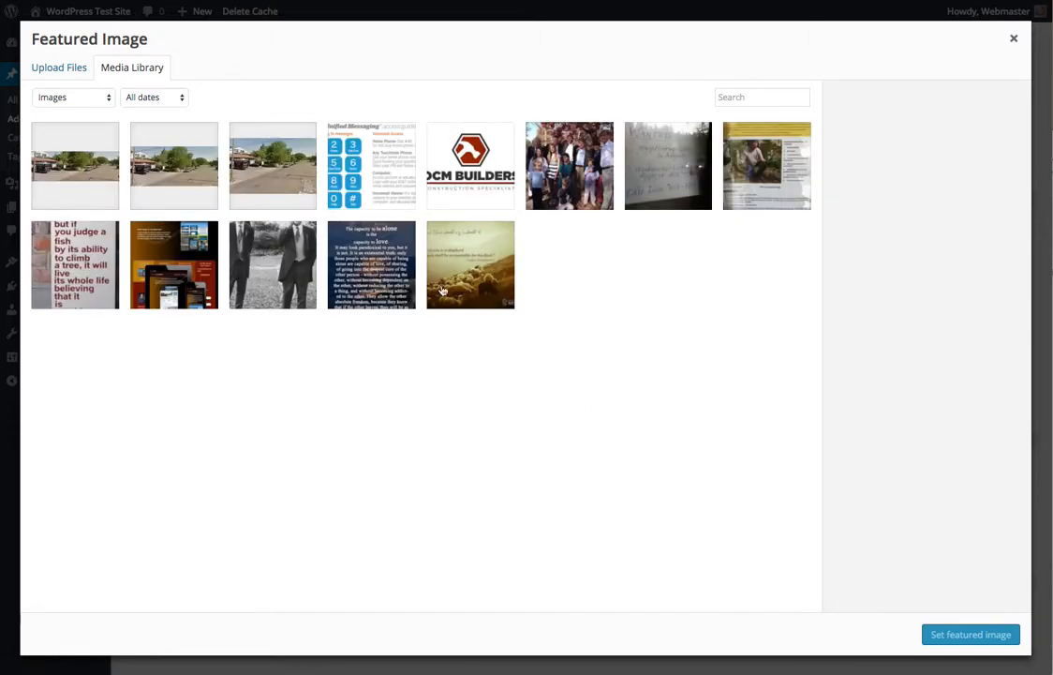
{"action": "left_click", "coordinate": [169, 248]}
{"action": "left_click", "coordinate": [972, 637]}
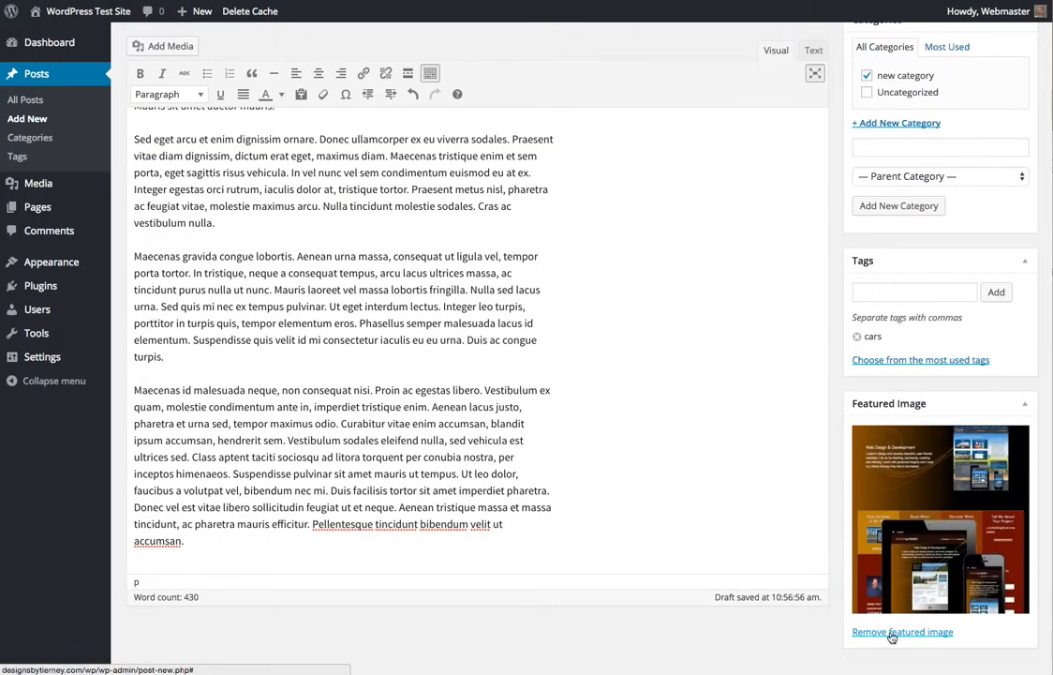
Publish the post and look through it on the live site
{"action": "scroll", "coordinate": [764, 547], "scroll_direction": "up", "scroll_amount": 5}
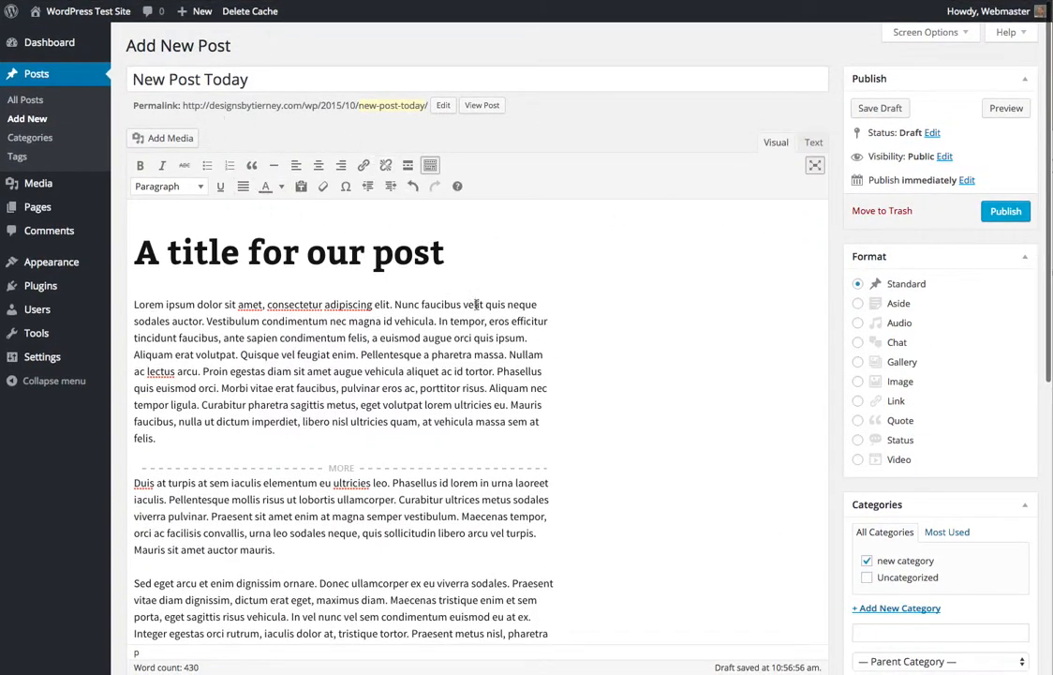
{"action": "left_click", "coordinate": [1004, 212]}
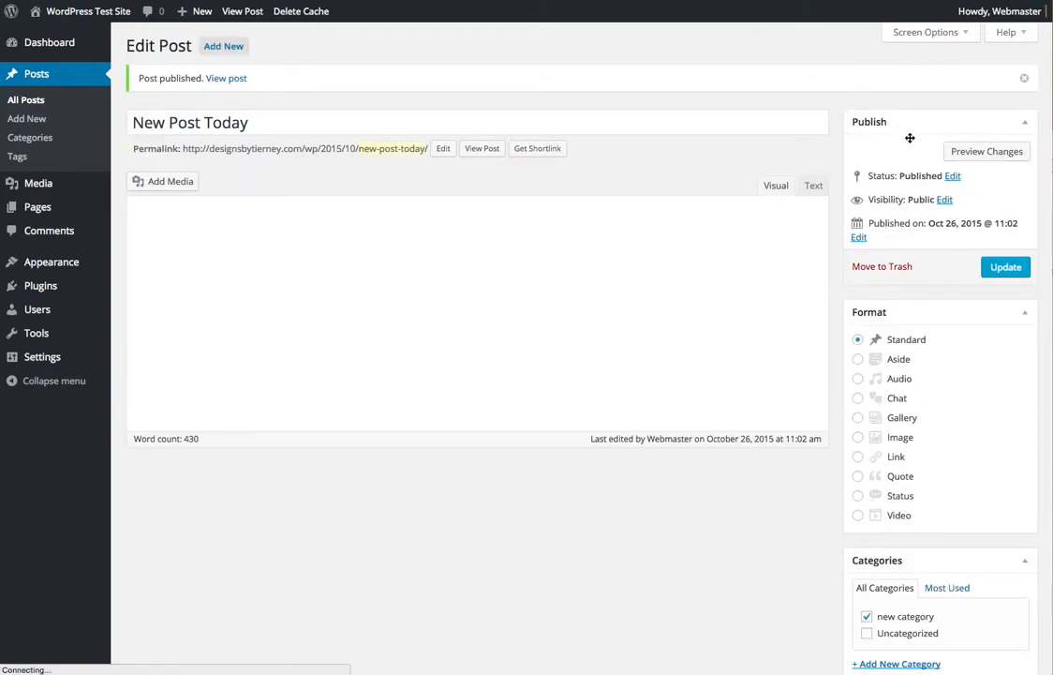
{"action": "left_click", "coordinate": [263, 26]}
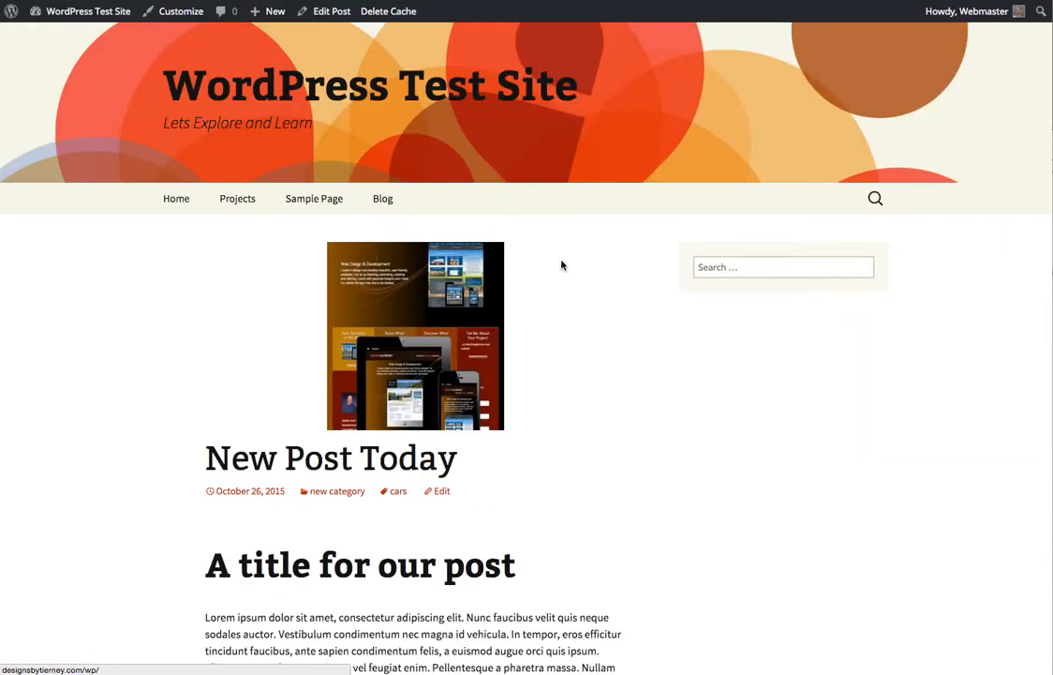
{"action": "scroll", "coordinate": [567, 350], "scroll_direction": "down", "scroll_amount": 15}
{"action": "scroll", "coordinate": [567, 350], "scroll_direction": "up", "scroll_amount": 15}
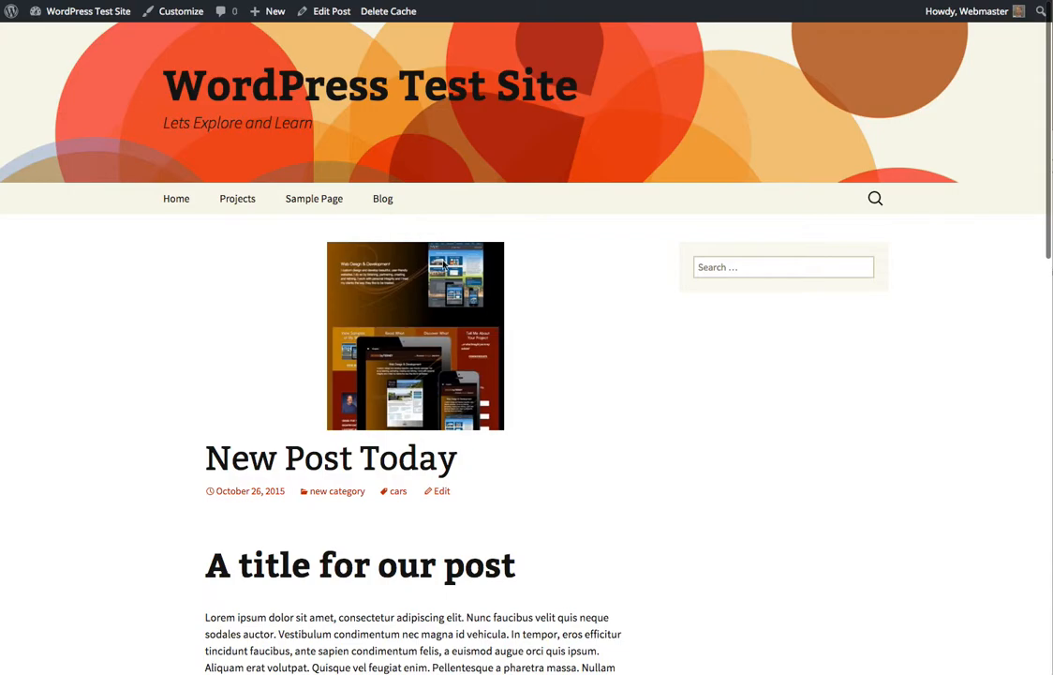
Open the Blog page and examine how the new post's excerpt, details and Continue reading link are listed alongside the older post
{"action": "left_click", "coordinate": [385, 203]}
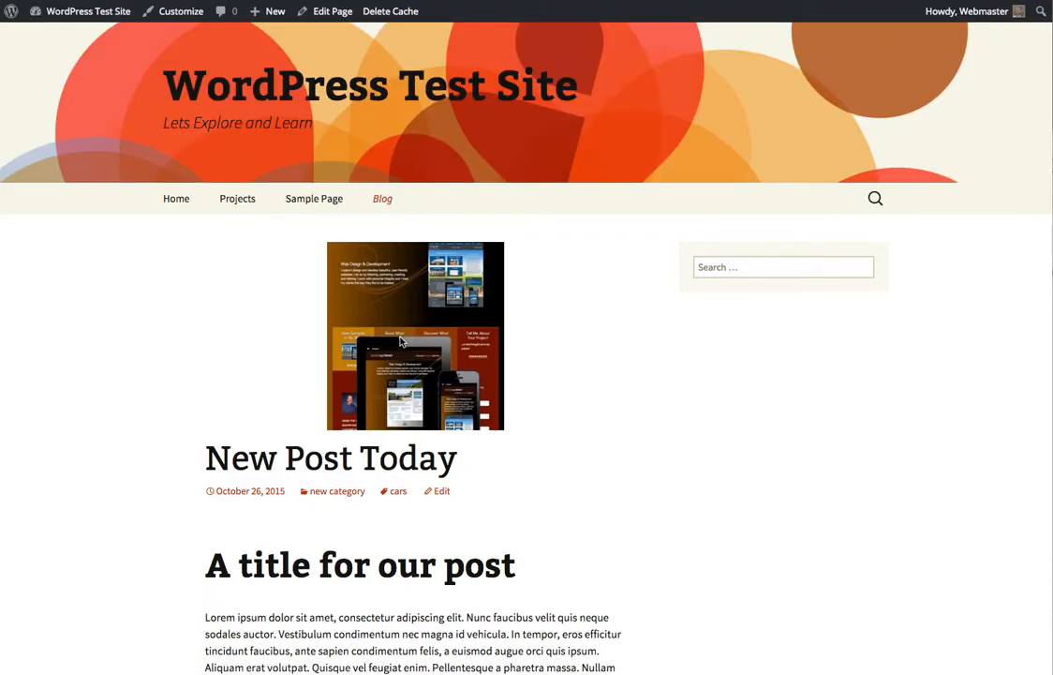
{"action": "scroll", "coordinate": [401, 341], "scroll_direction": "down", "scroll_amount": 5}
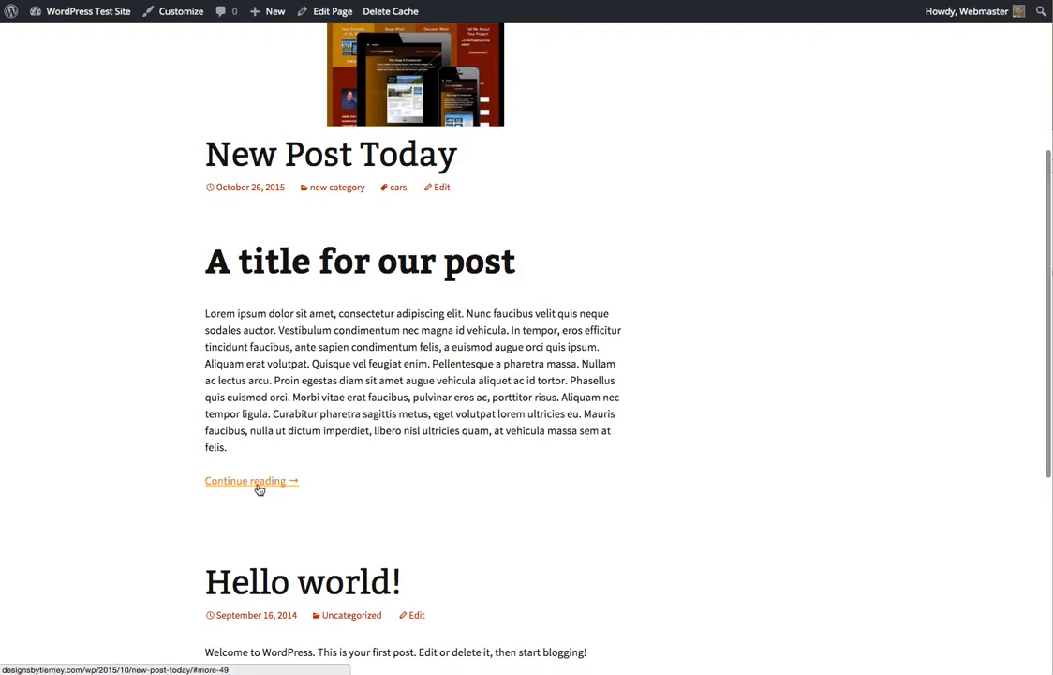
{"action": "scroll", "coordinate": [319, 323], "scroll_direction": "up", "scroll_amount": 4}
{"action": "scroll", "coordinate": [322, 293], "scroll_direction": "up", "scroll_amount": 1}
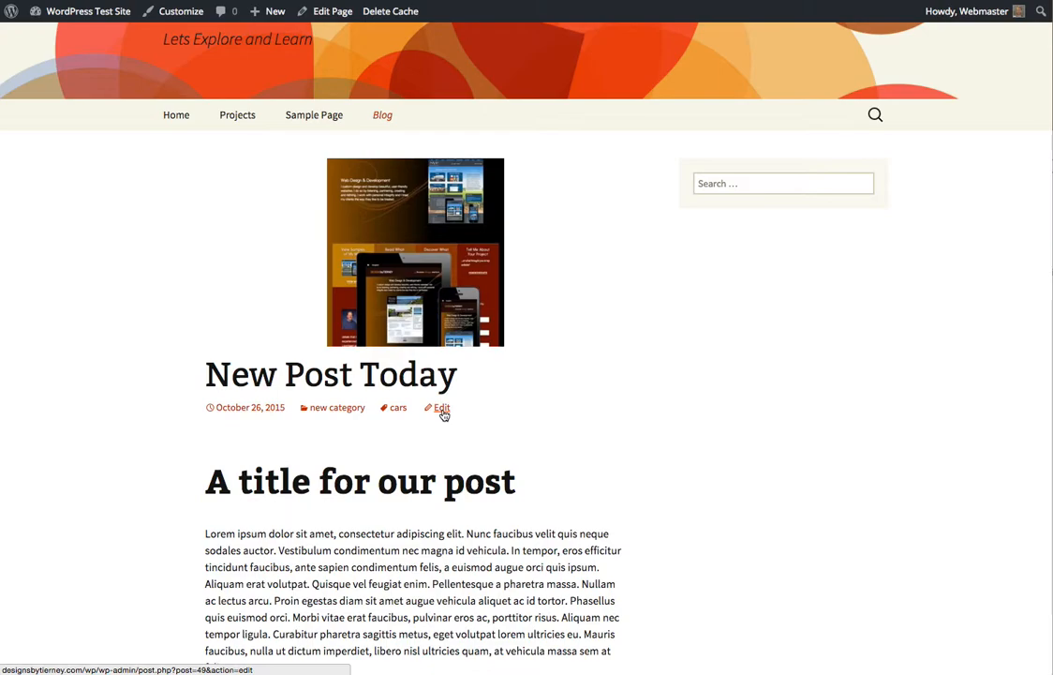
{"action": "scroll", "coordinate": [272, 427], "scroll_direction": "down", "scroll_amount": 1}
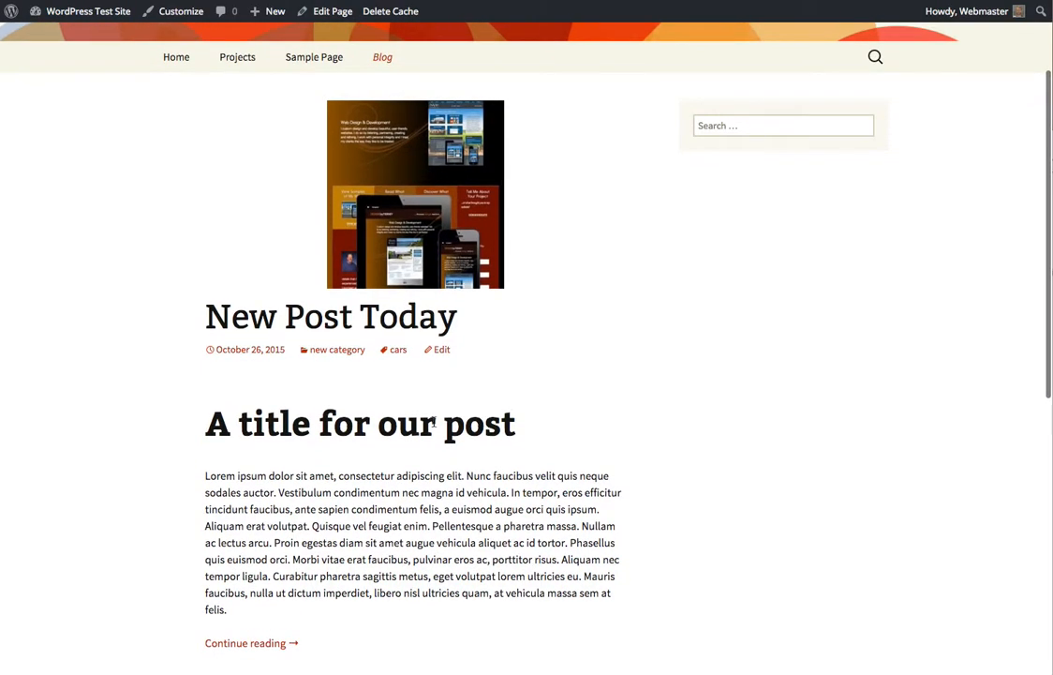
{"action": "scroll", "coordinate": [456, 502], "scroll_direction": "down", "scroll_amount": 1}
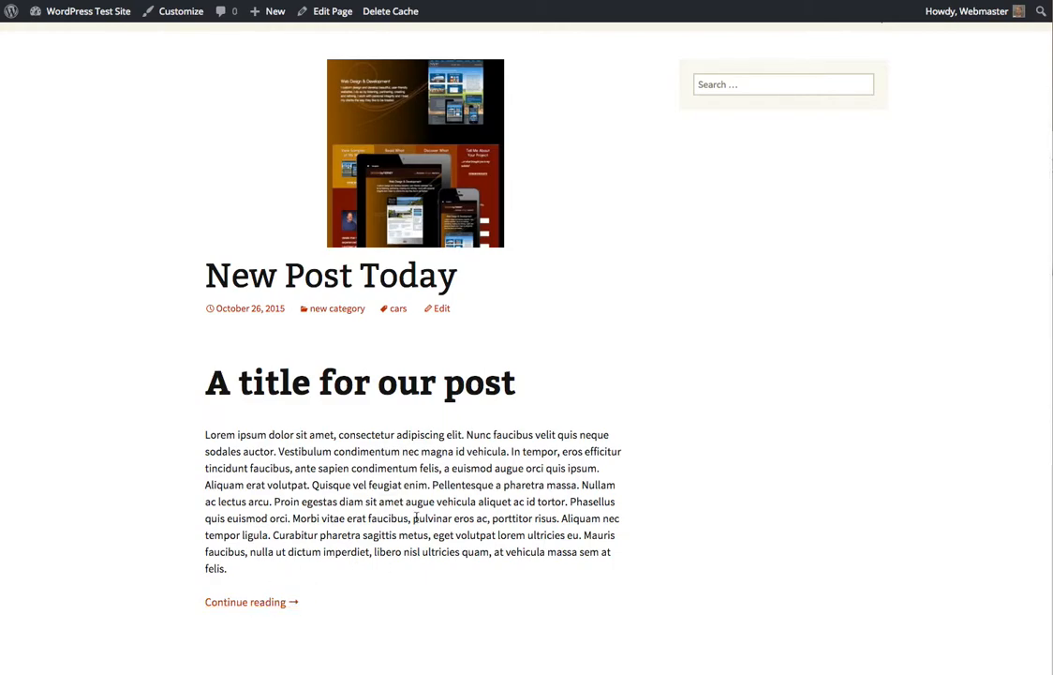
{"action": "scroll", "coordinate": [419, 499], "scroll_direction": "down", "scroll_amount": 5}
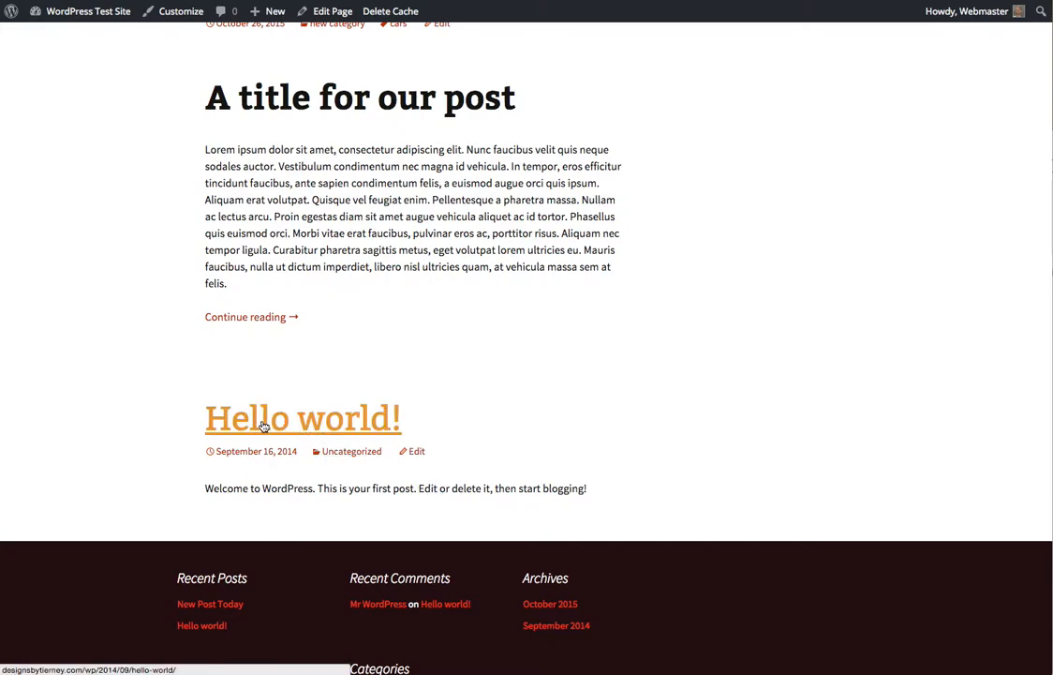
{"action": "scroll", "coordinate": [561, 385], "scroll_direction": "up", "scroll_amount": 1}
{"action": "scroll", "coordinate": [560, 385], "scroll_direction": "up", "scroll_amount": 5}
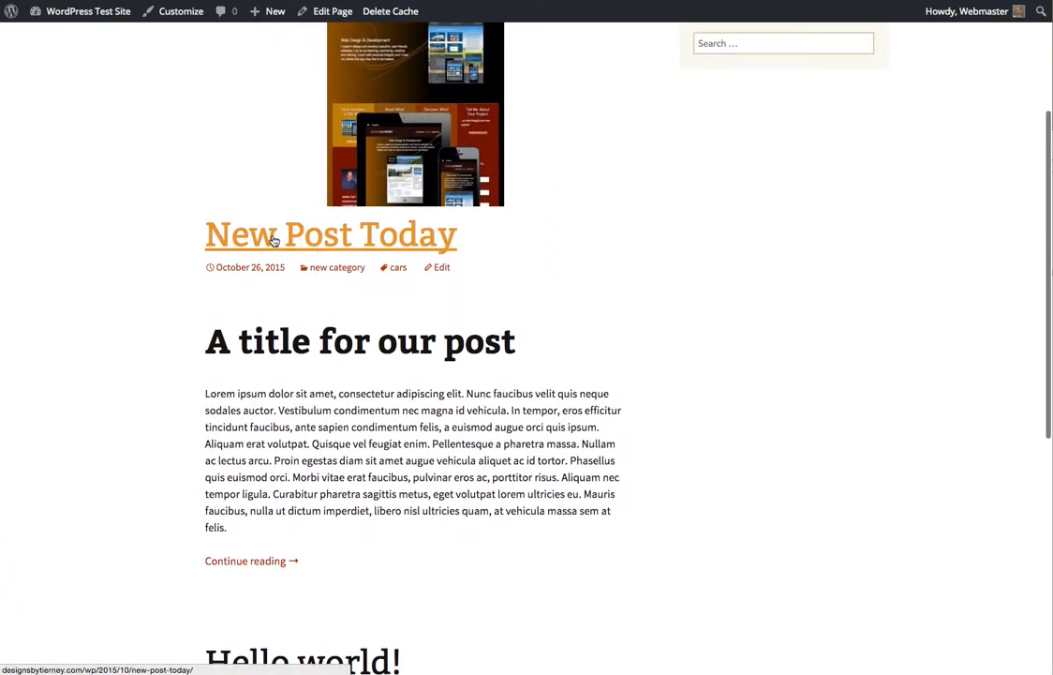
Open the full "New Post Today" post from the blog listing and read down to its previous-post link
{"action": "left_click", "coordinate": [268, 241]}
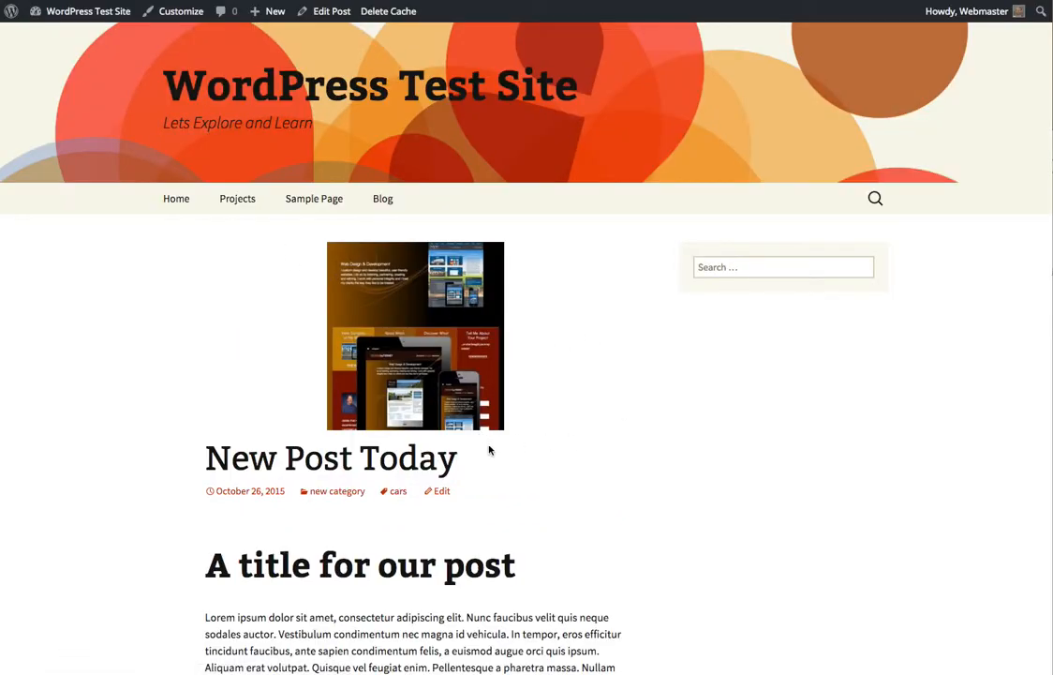
{"action": "scroll", "coordinate": [404, 463], "scroll_direction": "down", "scroll_amount": 5}
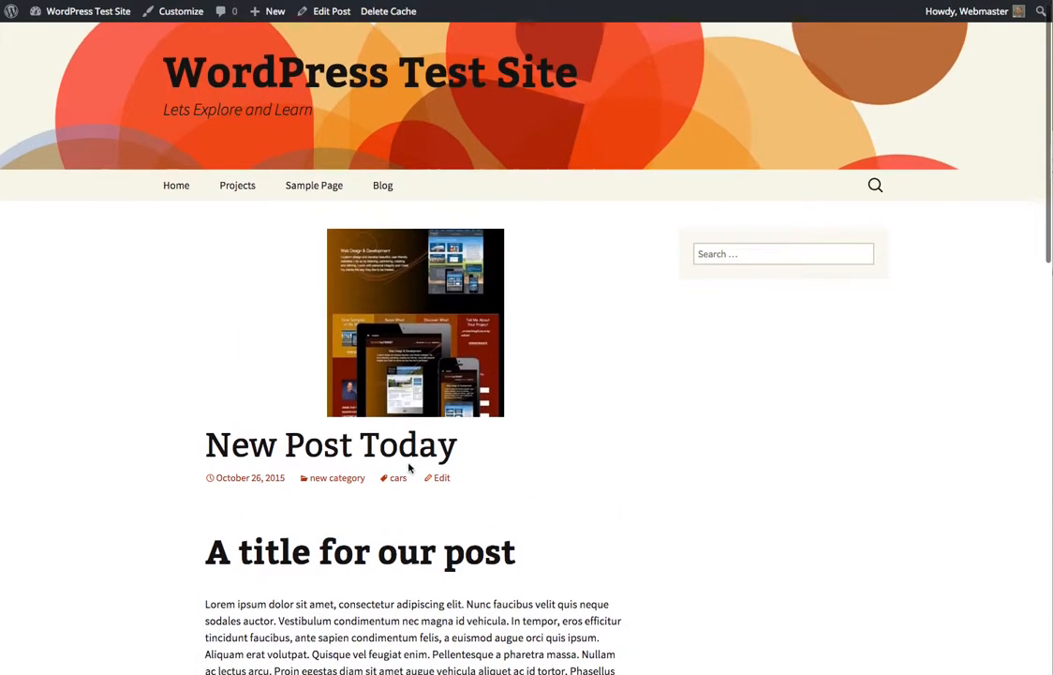
{"action": "scroll", "coordinate": [259, 383], "scroll_direction": "down", "scroll_amount": 1}
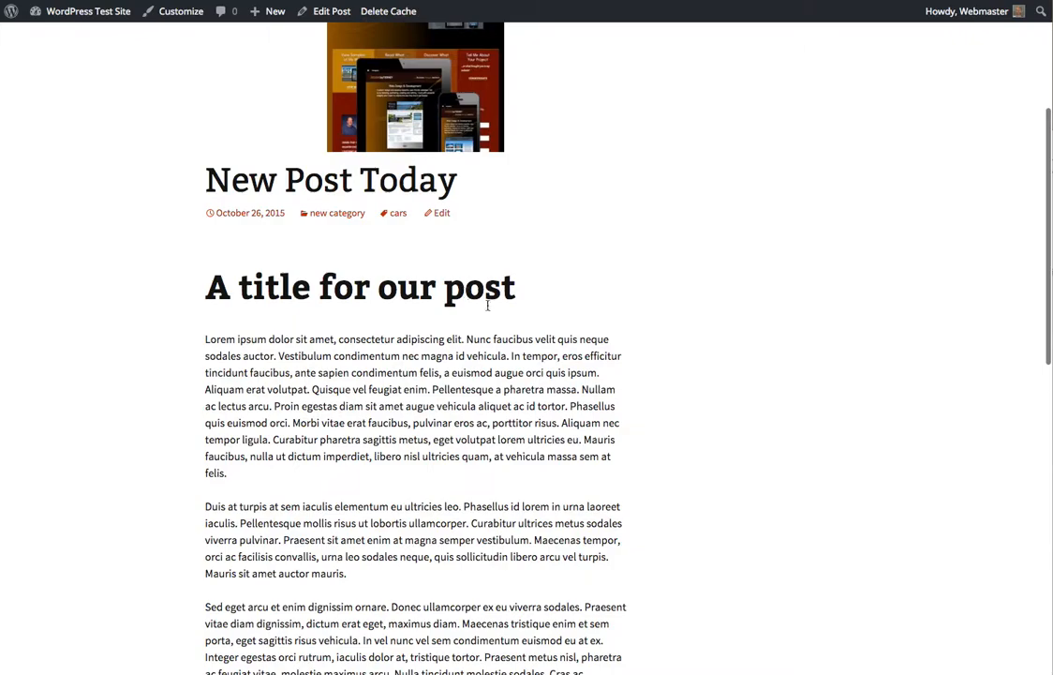
{"action": "scroll", "coordinate": [423, 290], "scroll_direction": "down", "scroll_amount": 12}
{"action": "scroll", "coordinate": [439, 393], "scroll_direction": "down", "scroll_amount": 1}
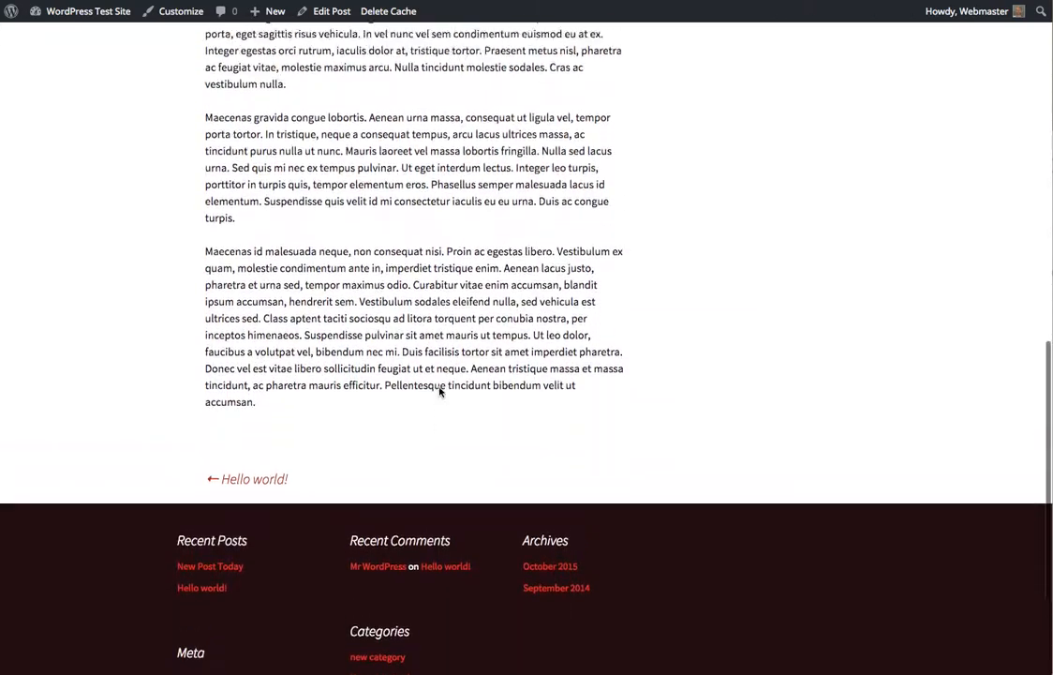
{"action": "scroll", "coordinate": [440, 347], "scroll_direction": "up", "scroll_amount": 4}
{"action": "scroll", "coordinate": [442, 385], "scroll_direction": "down", "scroll_amount": 5}
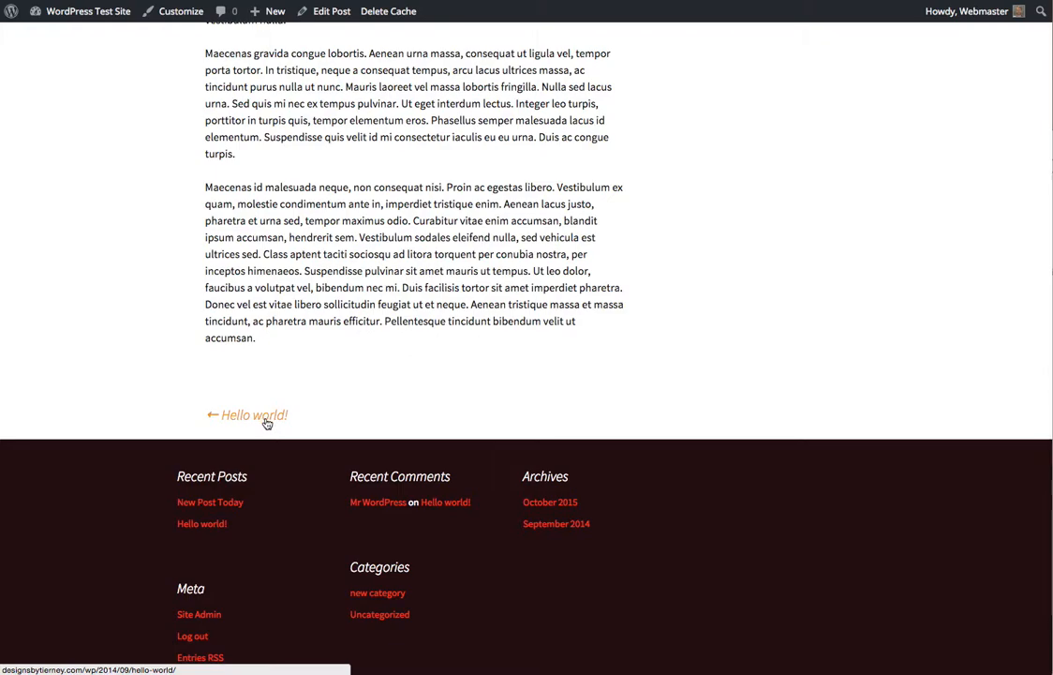
Go to the previous post "Hello world!" and look over its content and comments
{"action": "left_click", "coordinate": [264, 422]}
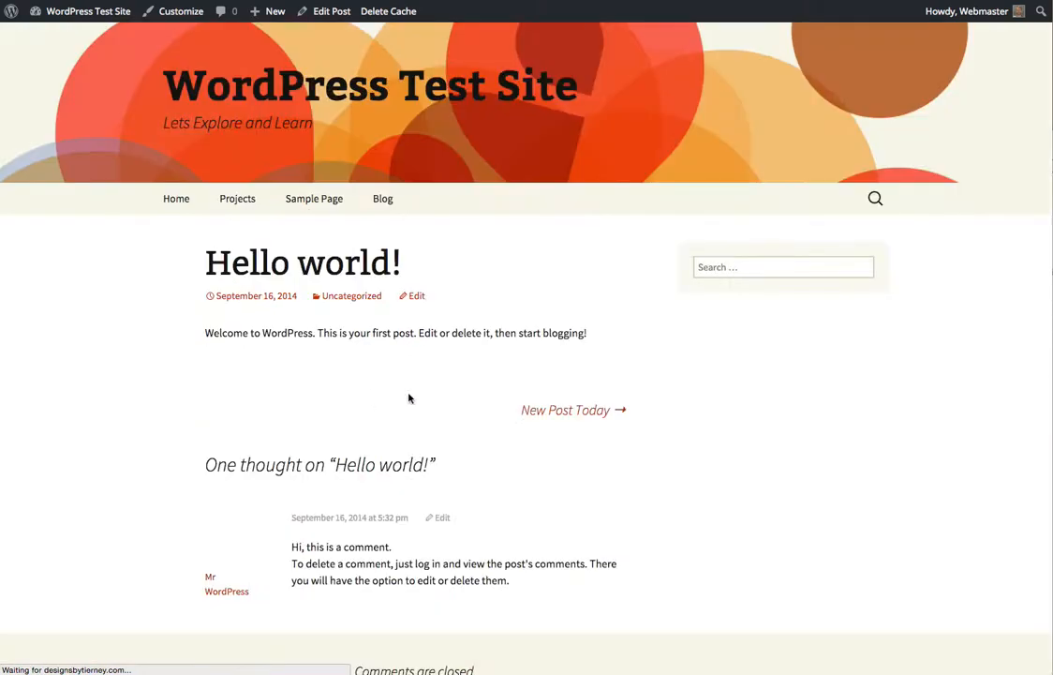
{"action": "scroll", "coordinate": [401, 419], "scroll_direction": "down", "scroll_amount": 5}
{"action": "scroll", "coordinate": [400, 418], "scroll_direction": "up", "scroll_amount": 5}
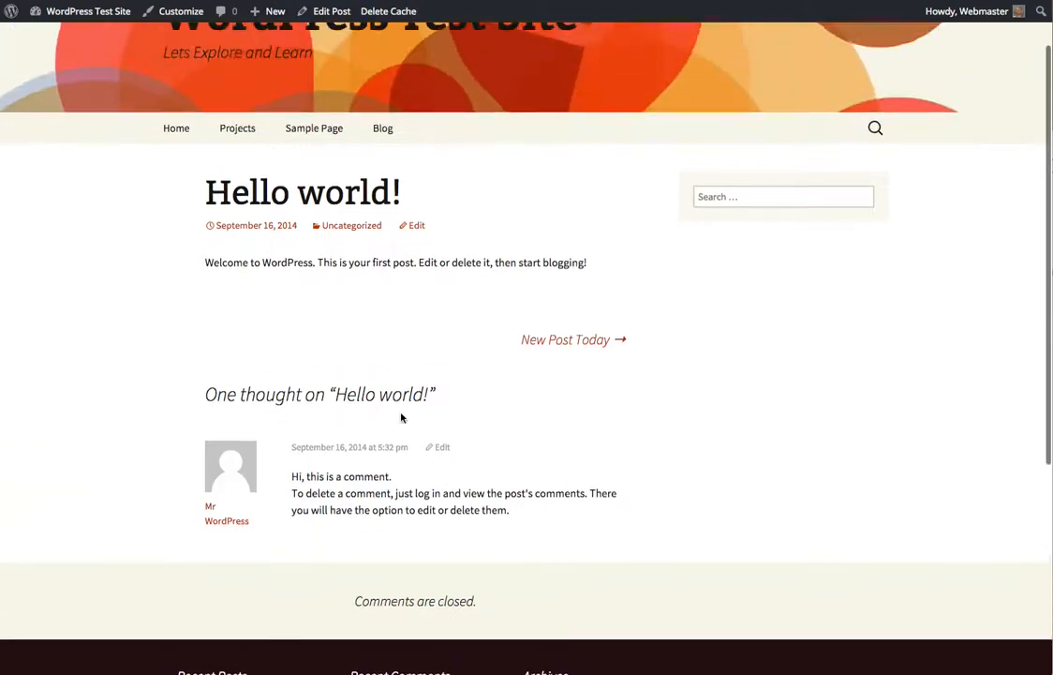